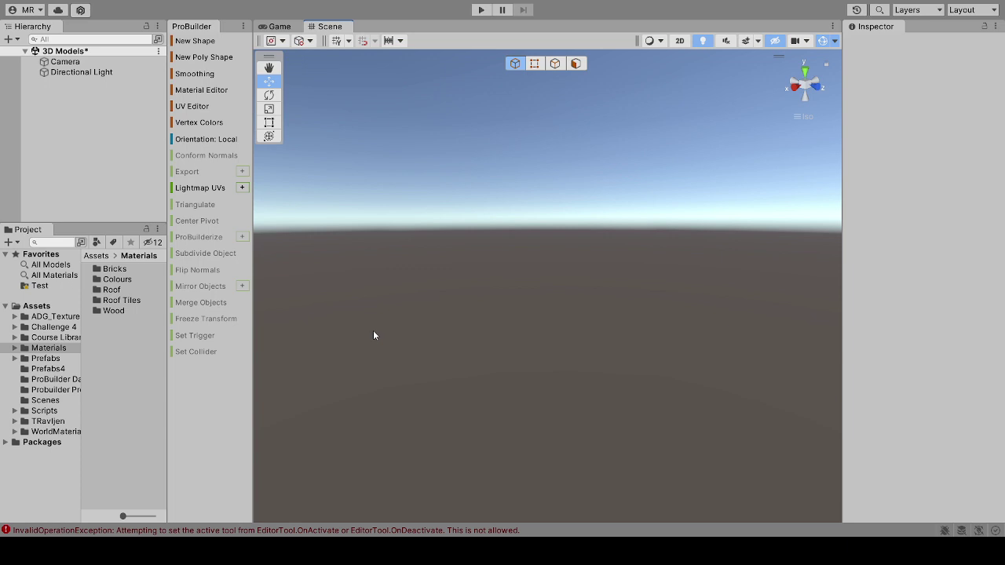
Step: Place a 2×2×2 ProBuilder cube named Cube in the empty Scene view
key(ctrl+shift+k)
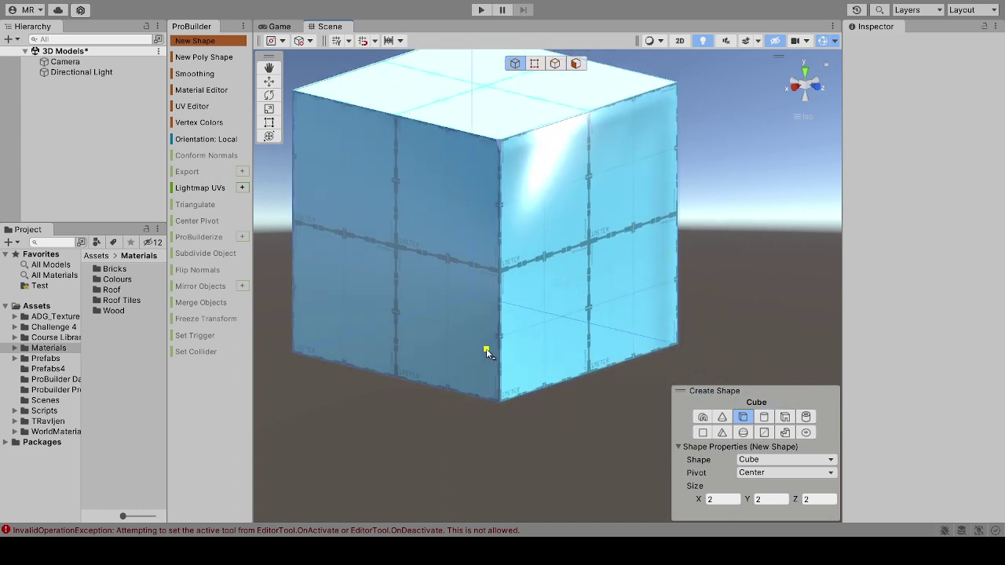
click(486, 351)
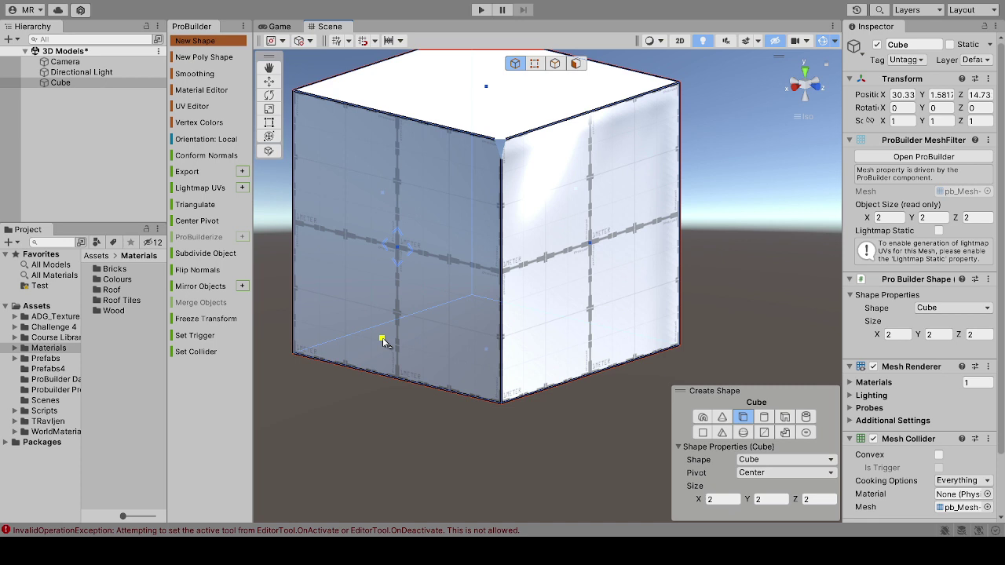
key(Escape)
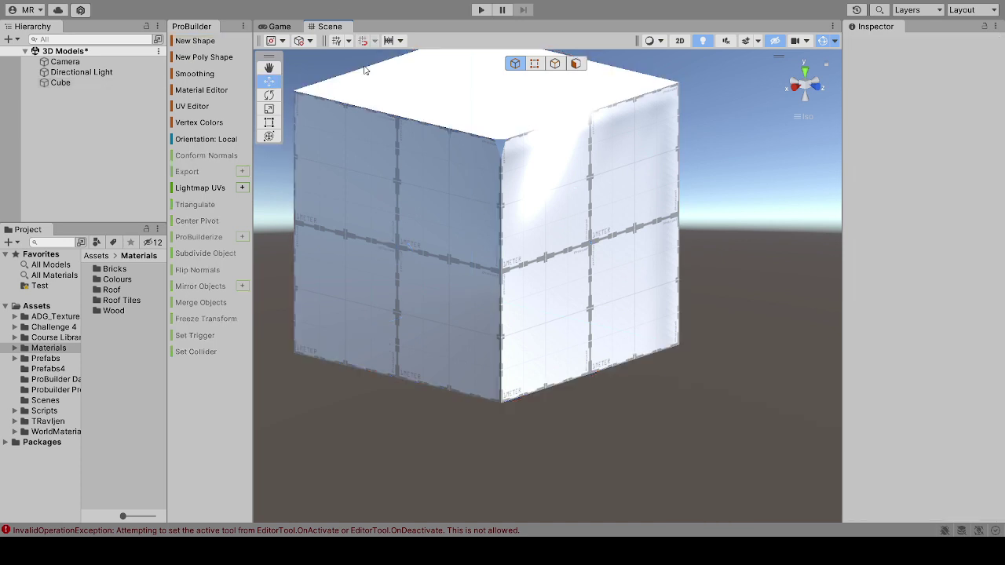
Step: Select all the cube's faces except the front one and delete them
click(575, 64)
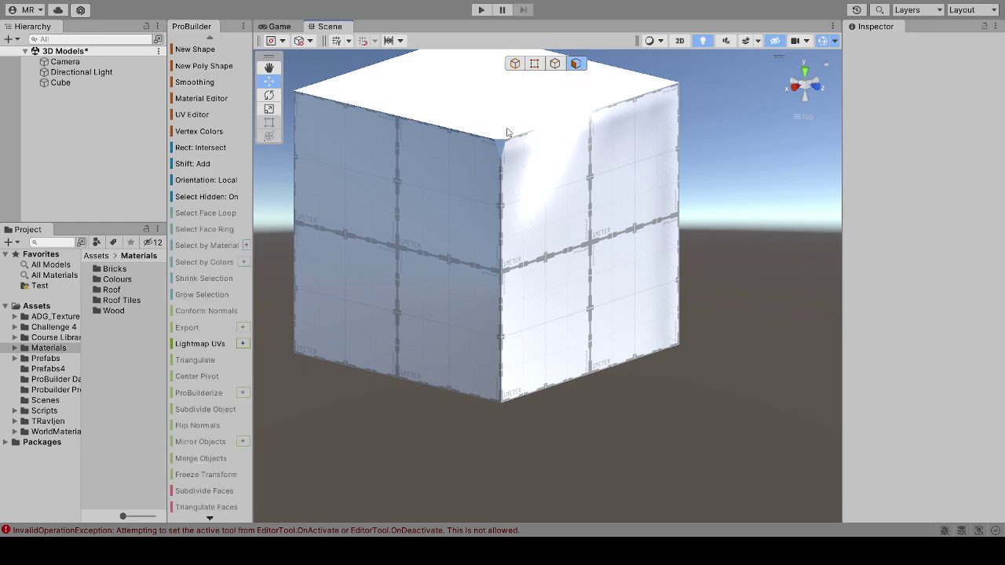
click(455, 179)
alt+drag(464, 163, 549, 168)
shift+click(561, 86)
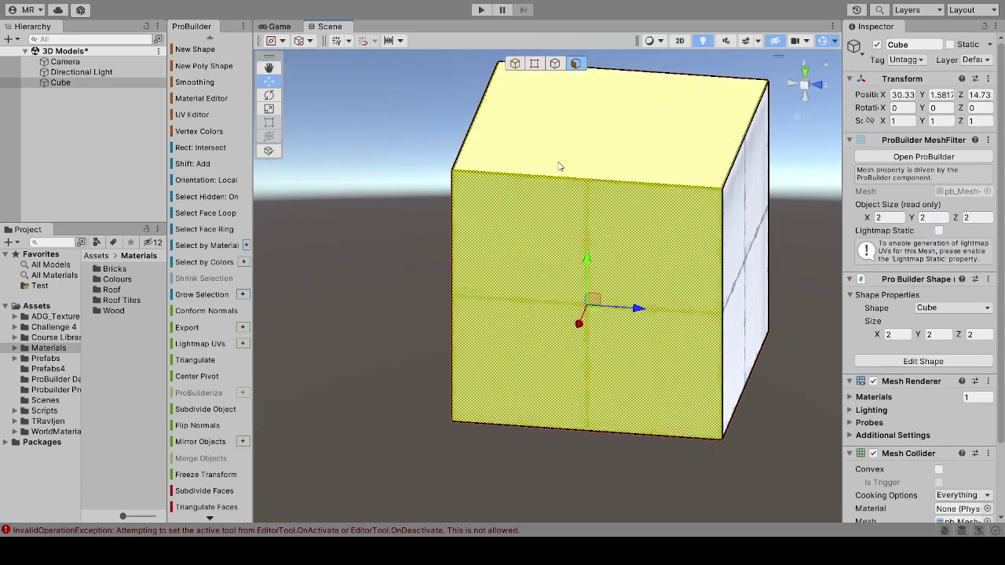
alt+drag(602, 247, 681, 247)
shift+click(681, 247)
alt+drag(626, 261, 727, 159)
shift+click(594, 207)
alt+drag(595, 207, 476, 308)
key(Delete)
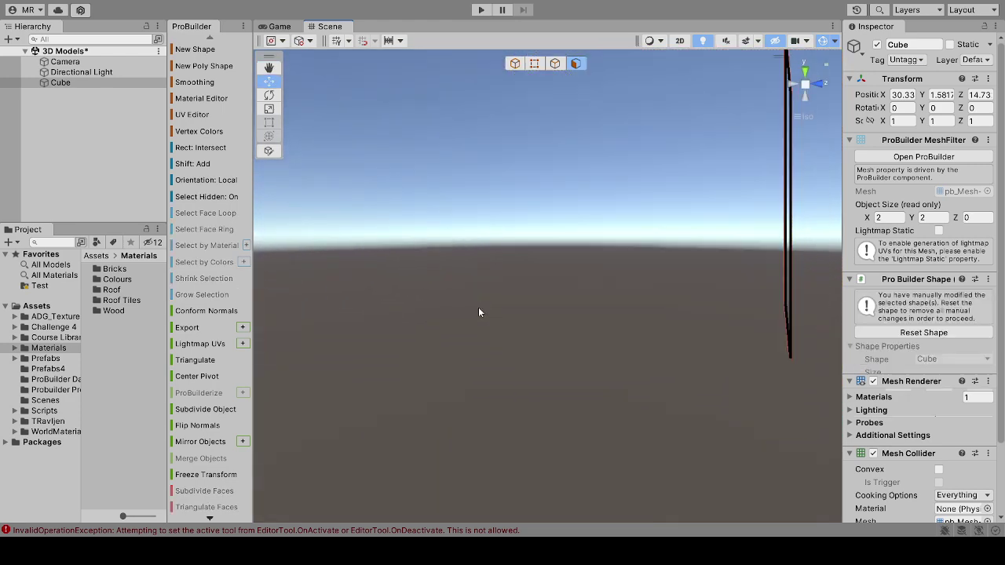
Step: Select the remaining square face and scale it slightly
alt+drag(576, 287, 557, 260)
click(557, 260)
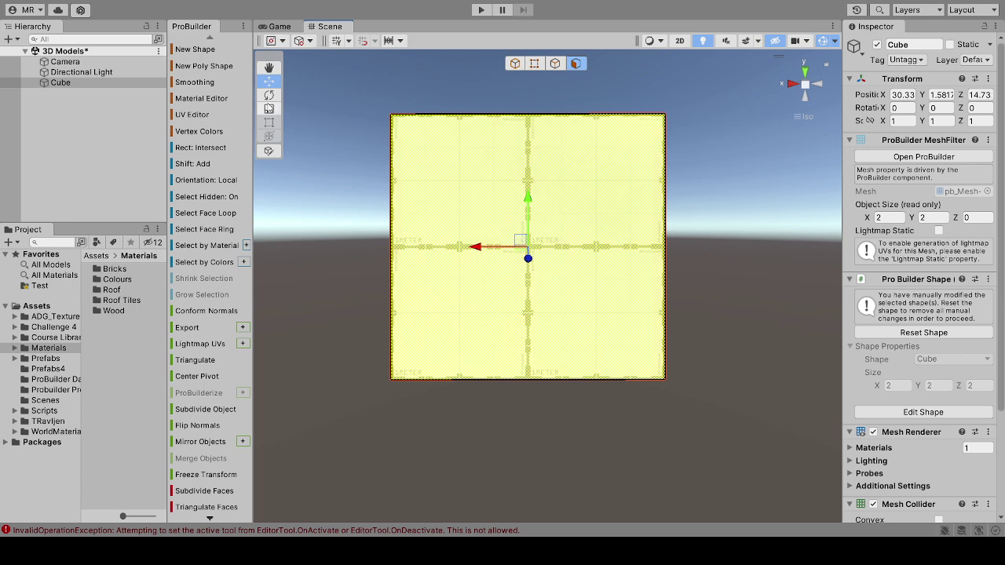
click(268, 109)
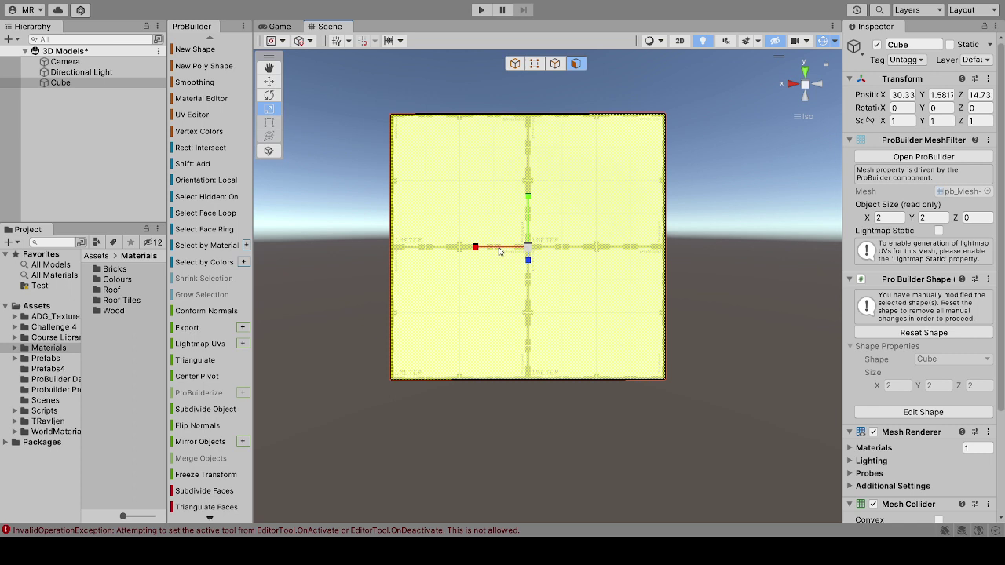
drag(529, 250, 496, 259)
Step: Inset a smaller centre face in the panel, test deleting it, then undo the deletion
click(750, 284)
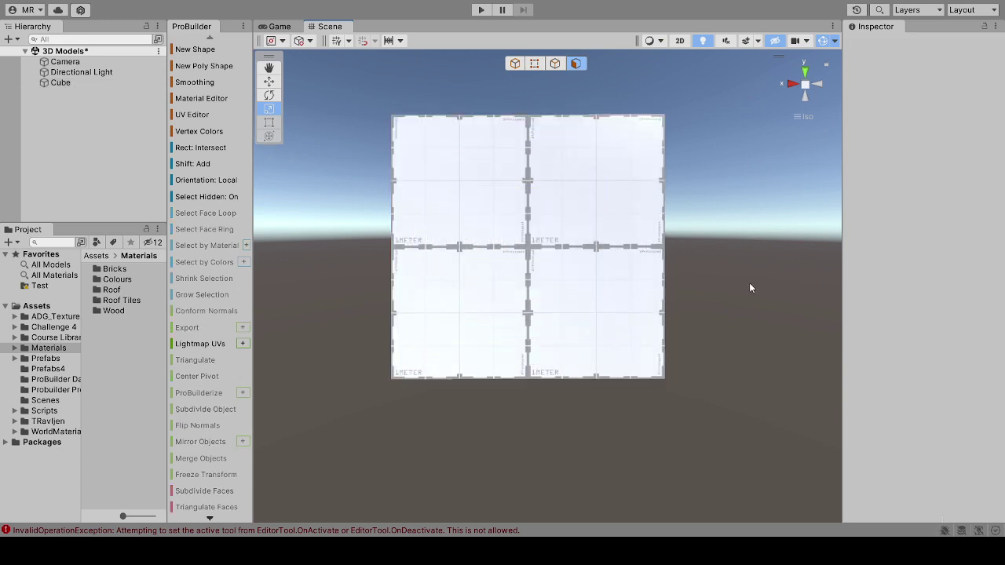
click(553, 243)
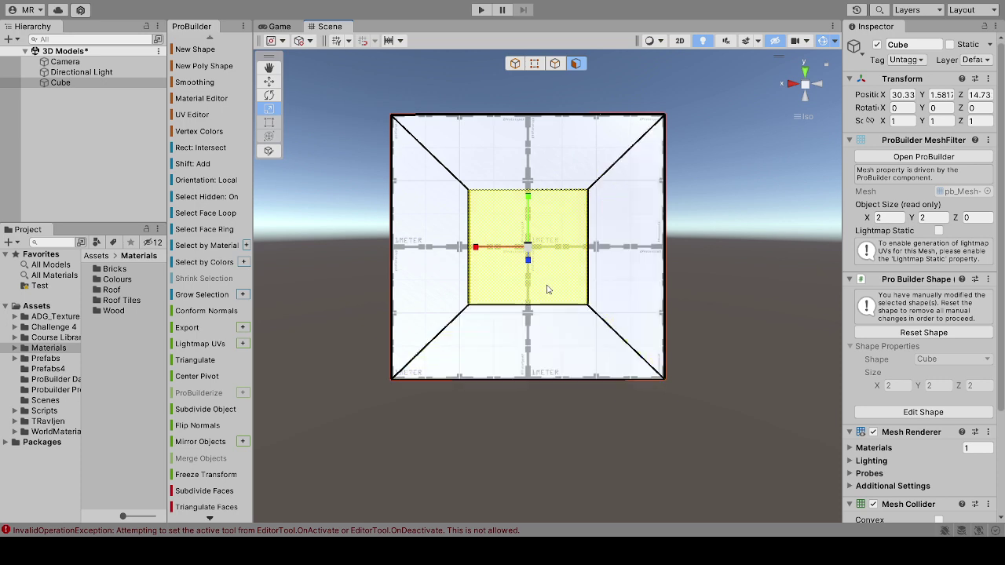
key(BackSpace)
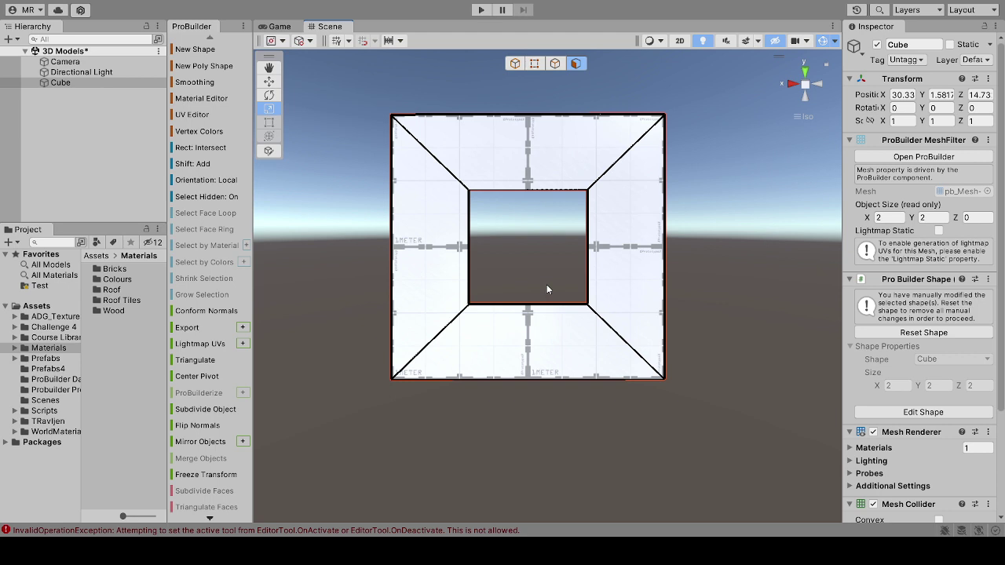
key(ctrl+z)
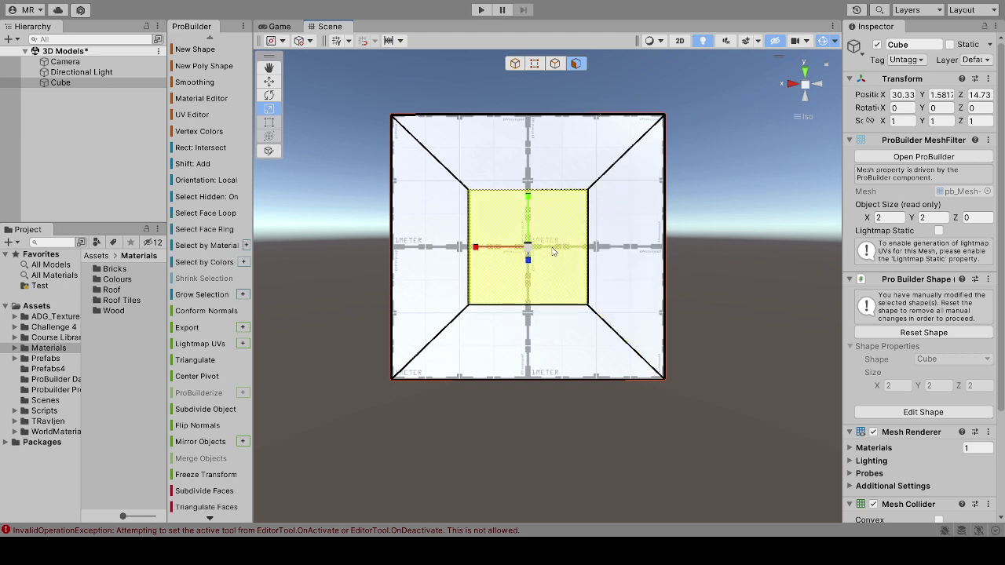
Step: Subdivide the inner square's edges so each side gains extra vertices
click(555, 64)
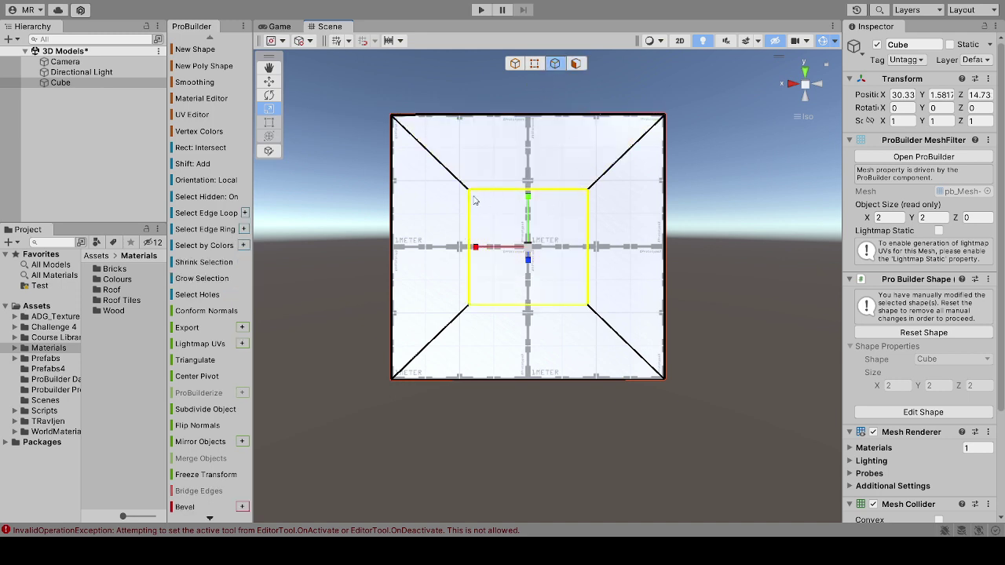
click(535, 63)
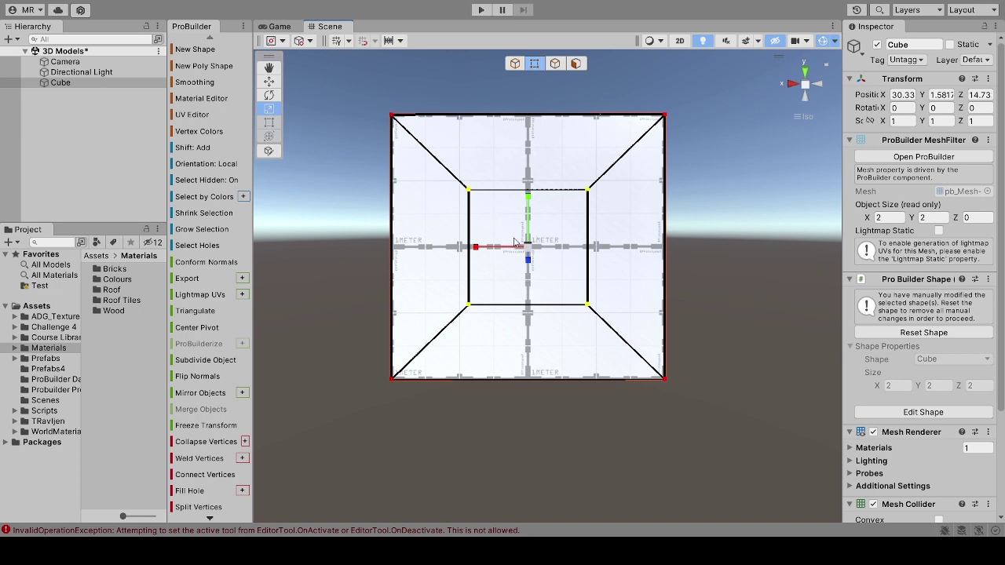
click(555, 64)
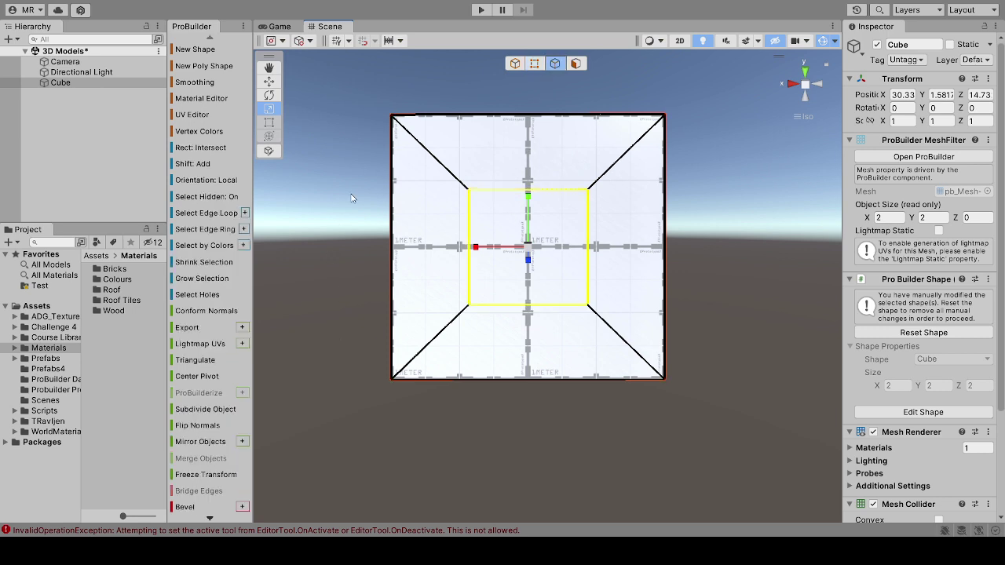
scroll(216, 382, down, 5)
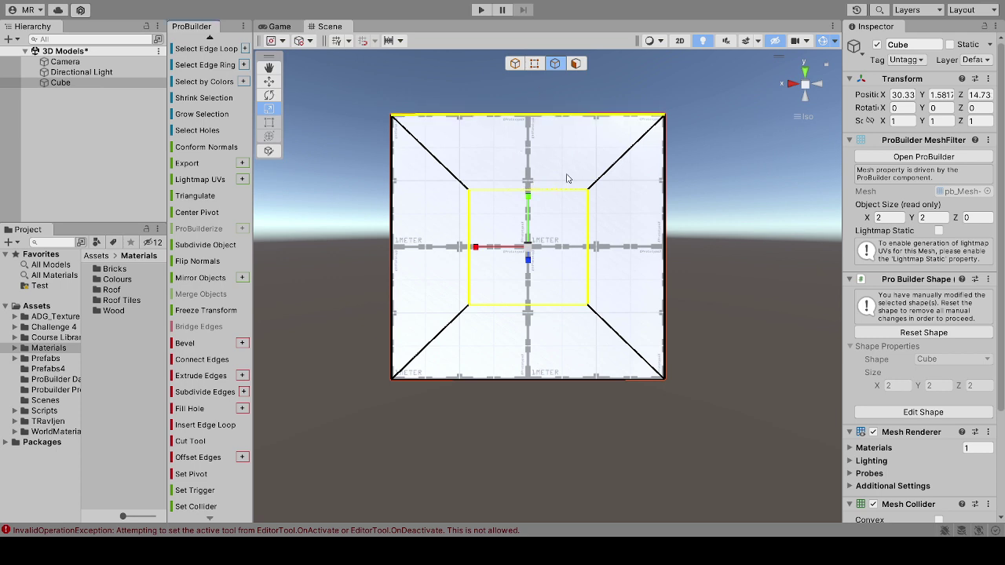
click(539, 65)
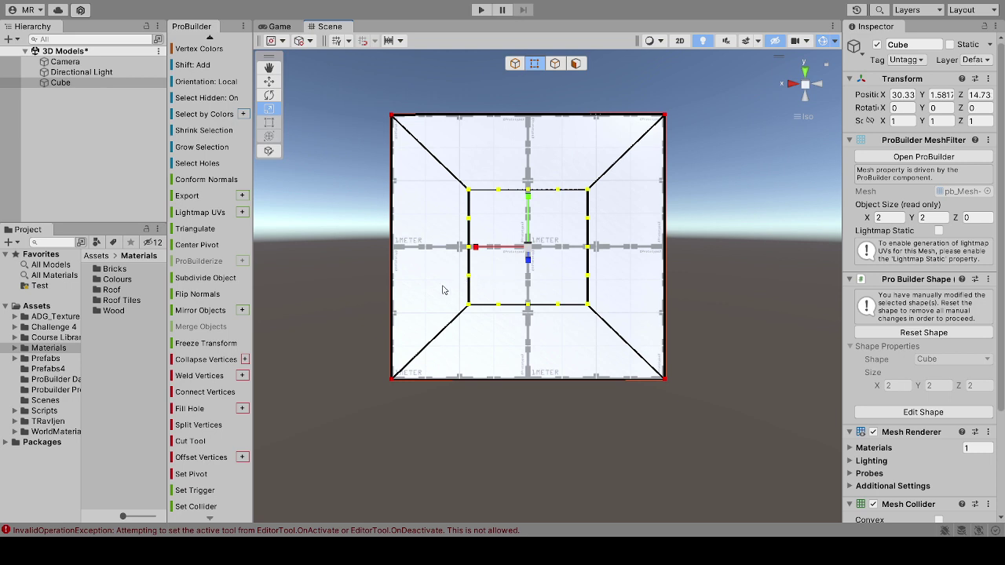
Step: Spread the inner left and right vertices outward and push the top and bottom apart
drag(444, 288, 617, 216)
drag(476, 249, 459, 251)
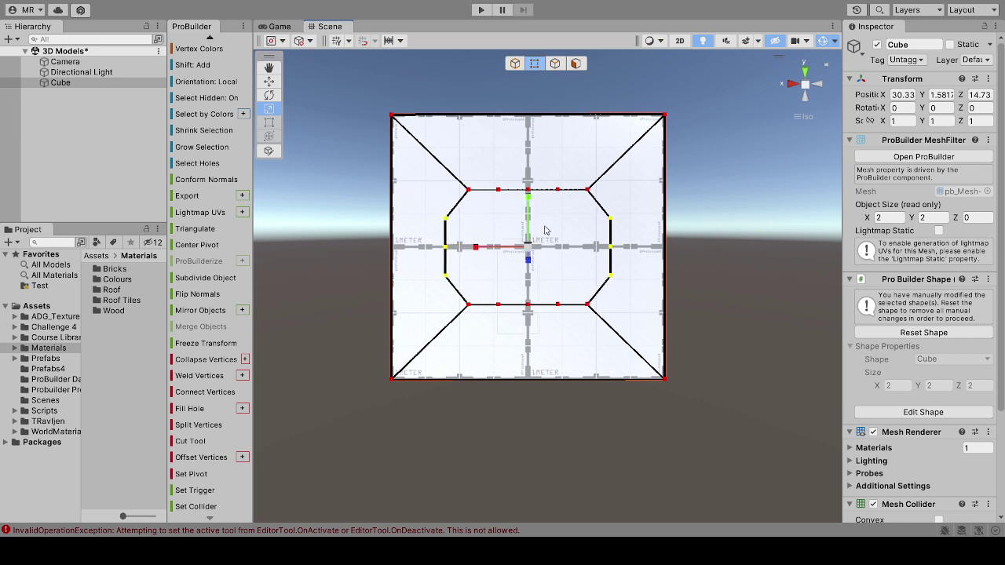
click(558, 186)
drag(529, 203, 527, 181)
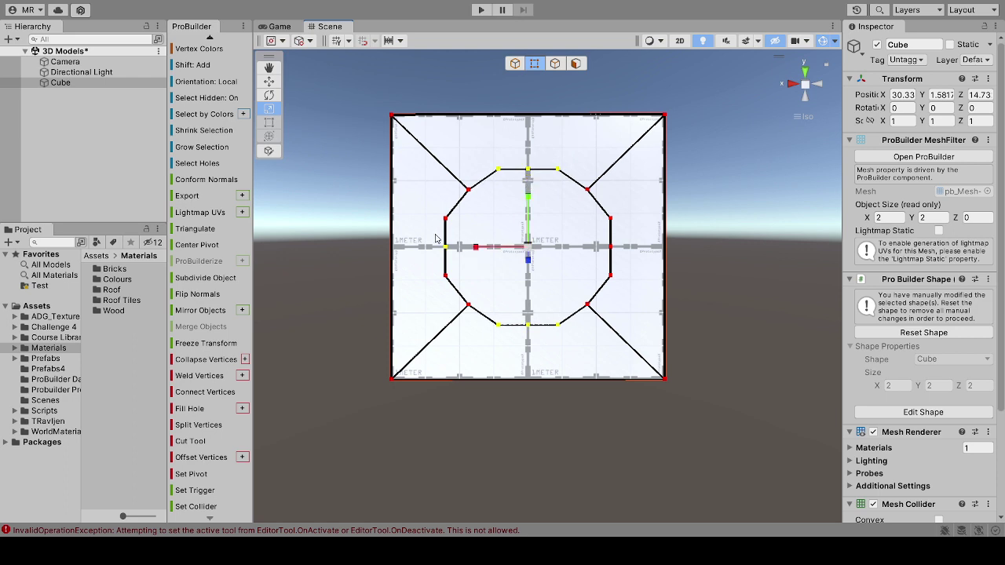
Step: Nudge the middle top, bottom and side vertices to round the ring into a near-circle
drag(520, 341, 541, 156)
drag(528, 195, 531, 200)
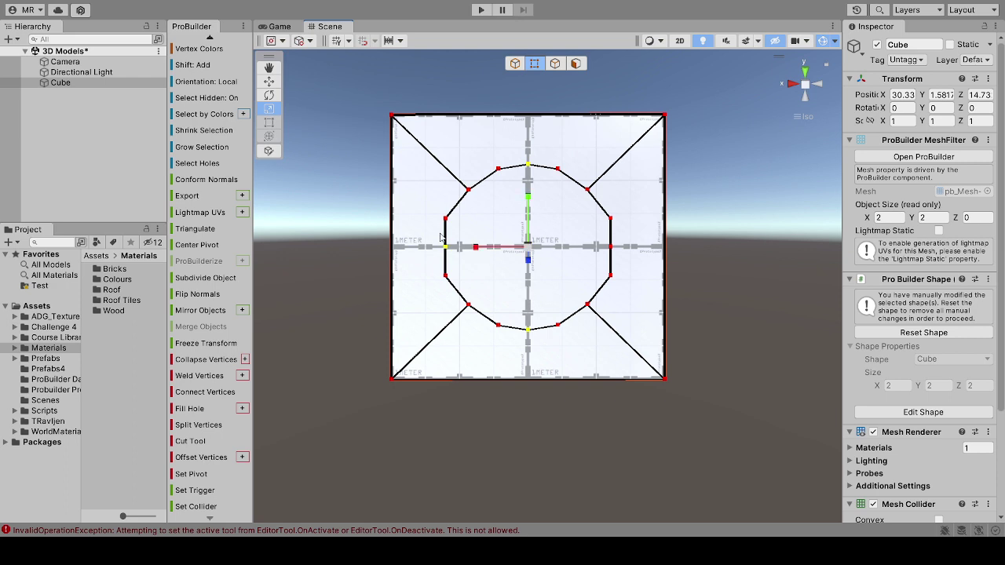
drag(639, 218, 638, 229)
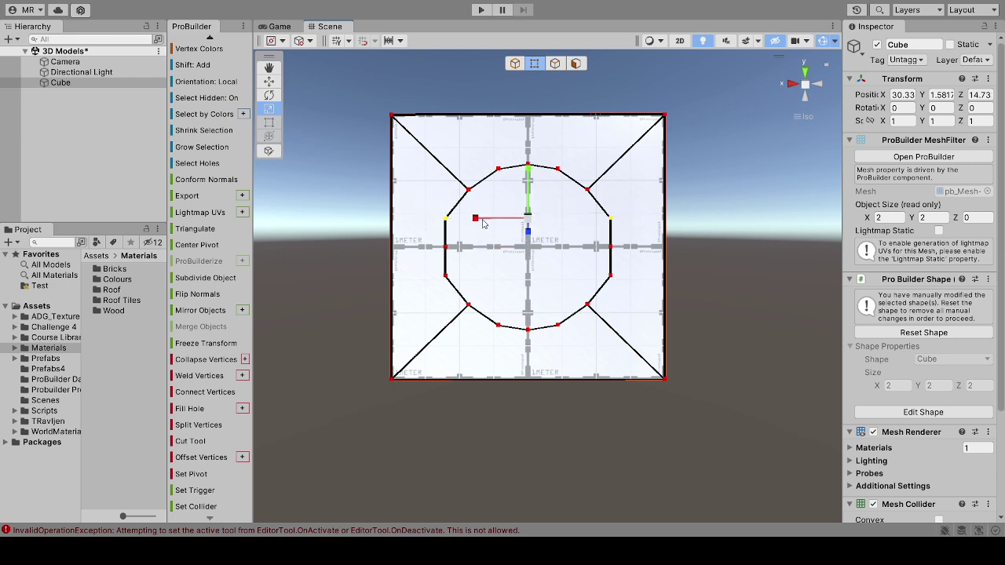
drag(480, 223, 484, 222)
drag(425, 288, 613, 286)
drag(476, 276, 476, 279)
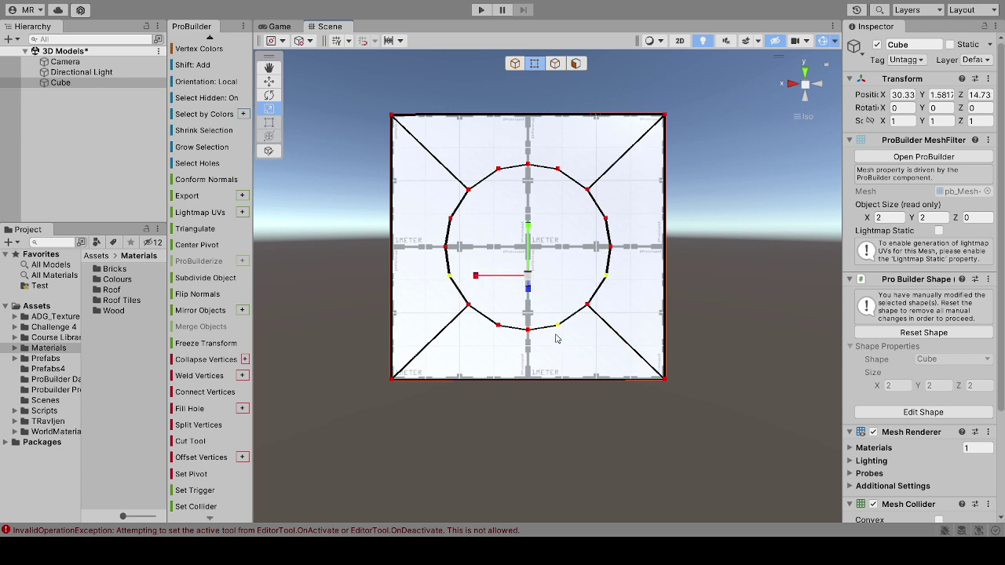
Step: Select the round centre face, then the four outer triangular faces around it
scroll(531, 297, down, 1)
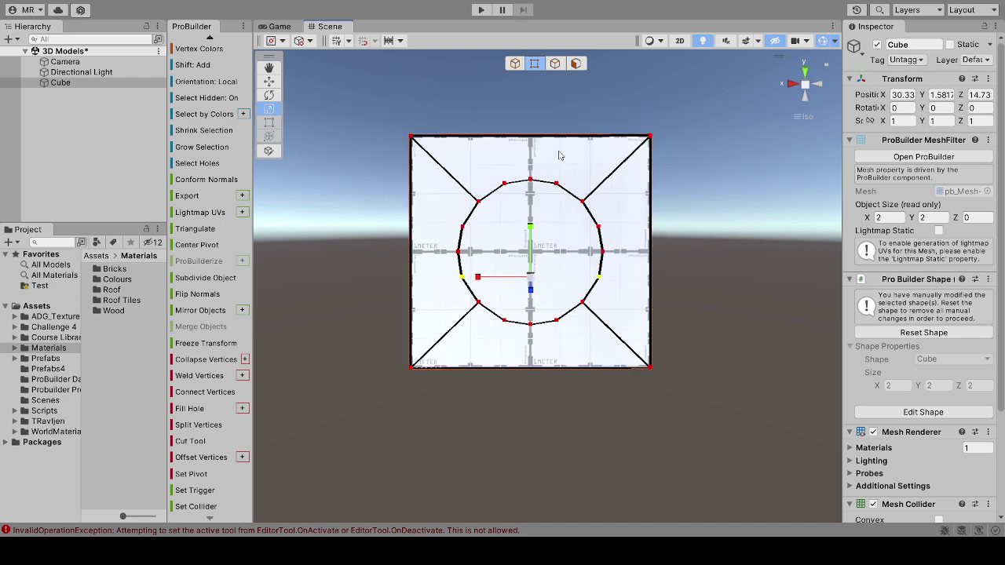
click(575, 64)
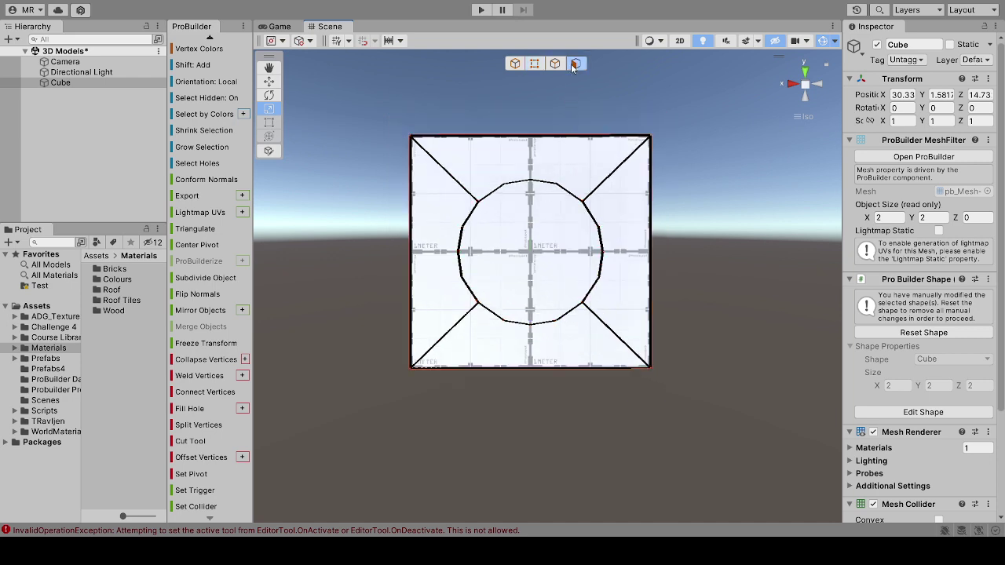
click(540, 235)
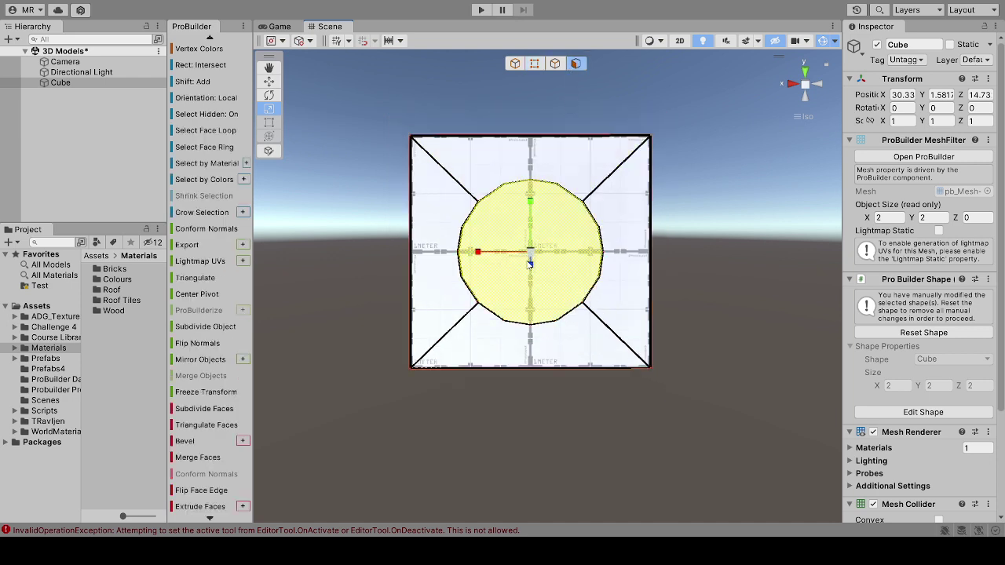
mouse_move(555, 298)
alt+mouse_down()
mouse_move(567, 275)
mouse_move(564, 312)
alt+mouse_up()
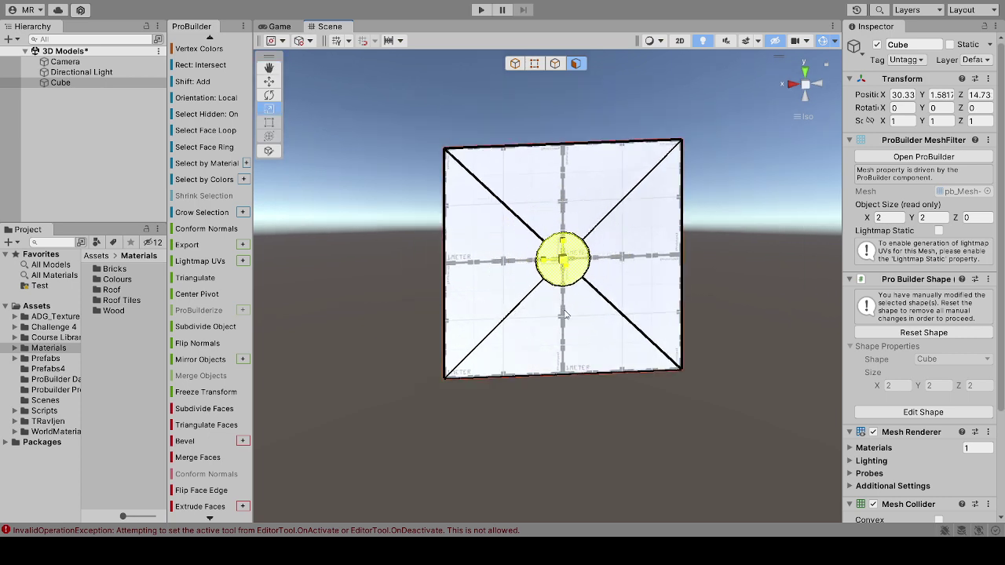
shift+click(537, 327)
click(486, 305)
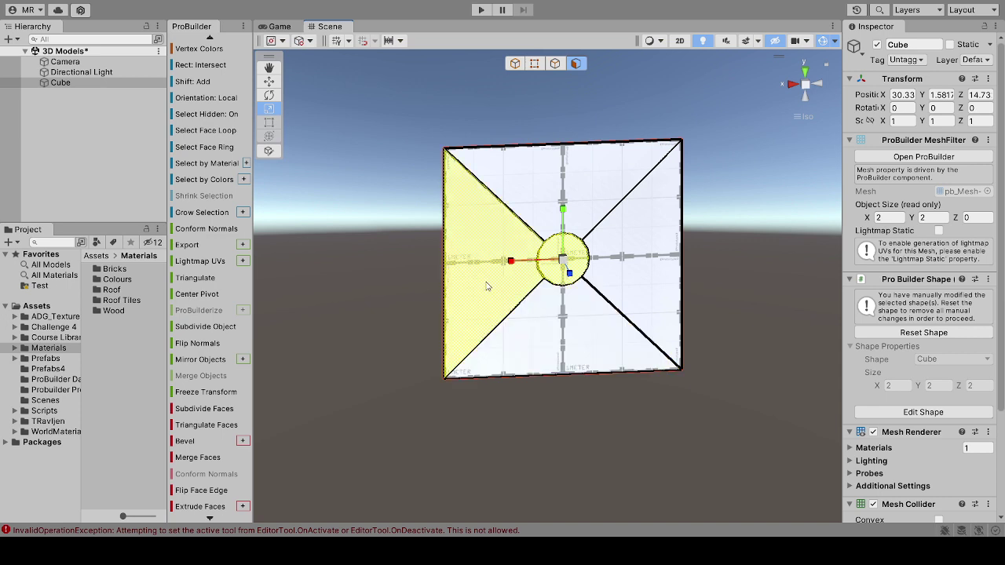
shift+click(532, 220)
shift+click(617, 241)
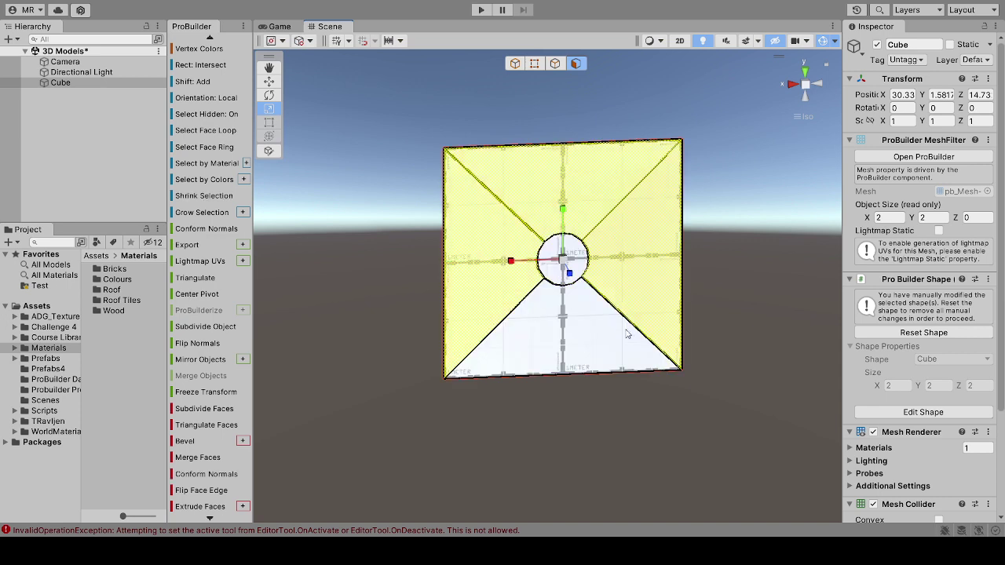
shift+click(626, 334)
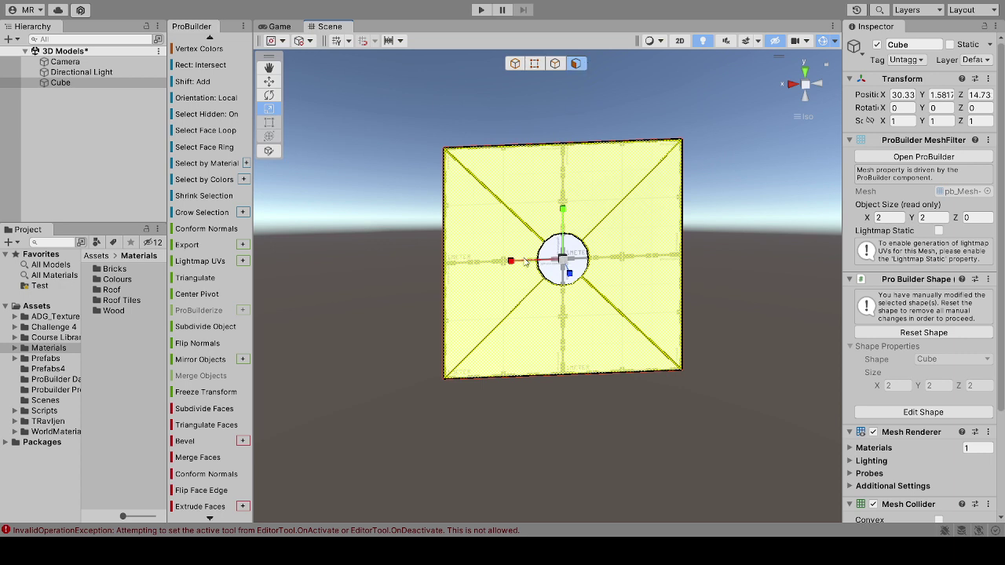
Step: Merge the four outer faces into one and delete the round centre face
scroll(209, 382, down, 3)
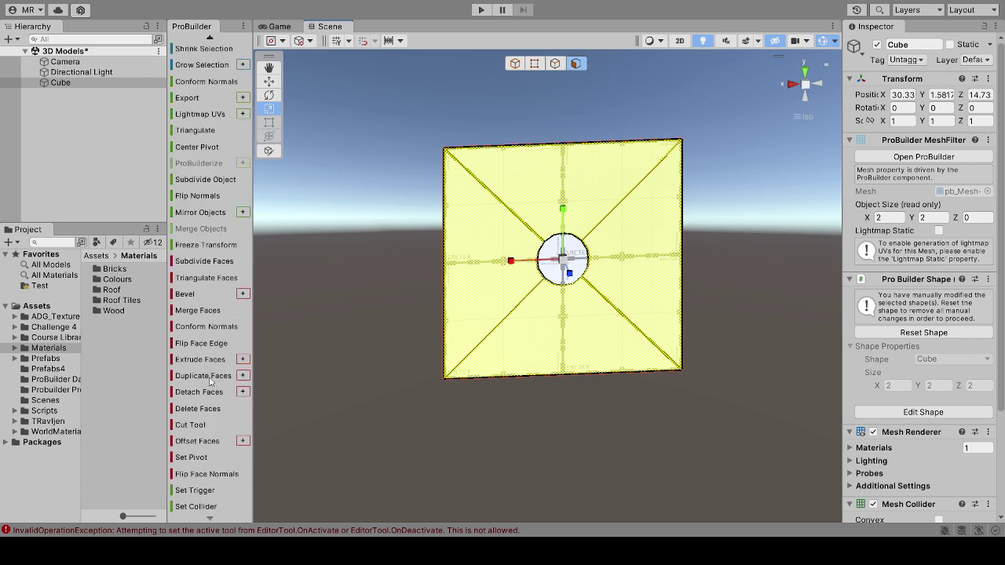
click(190, 313)
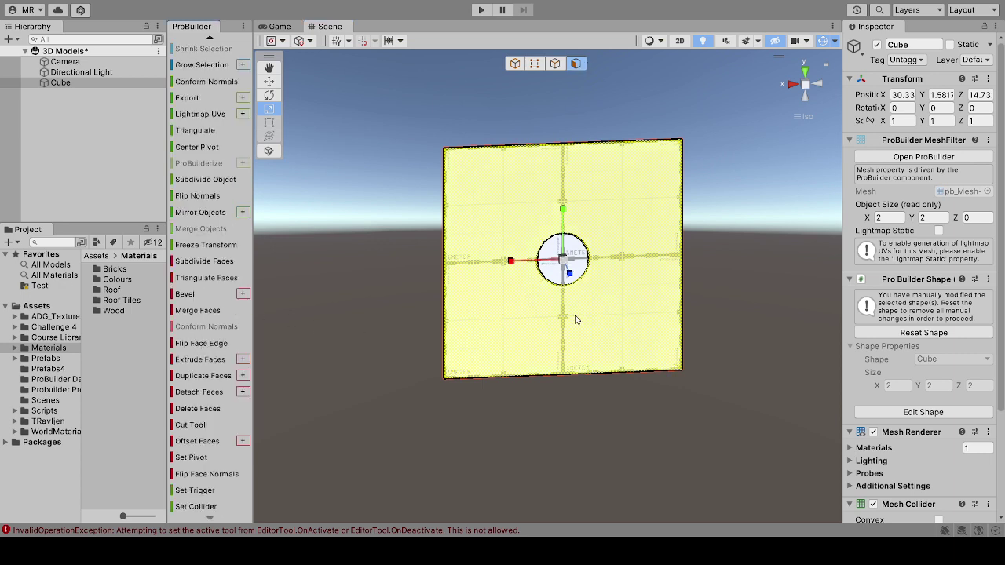
click(583, 269)
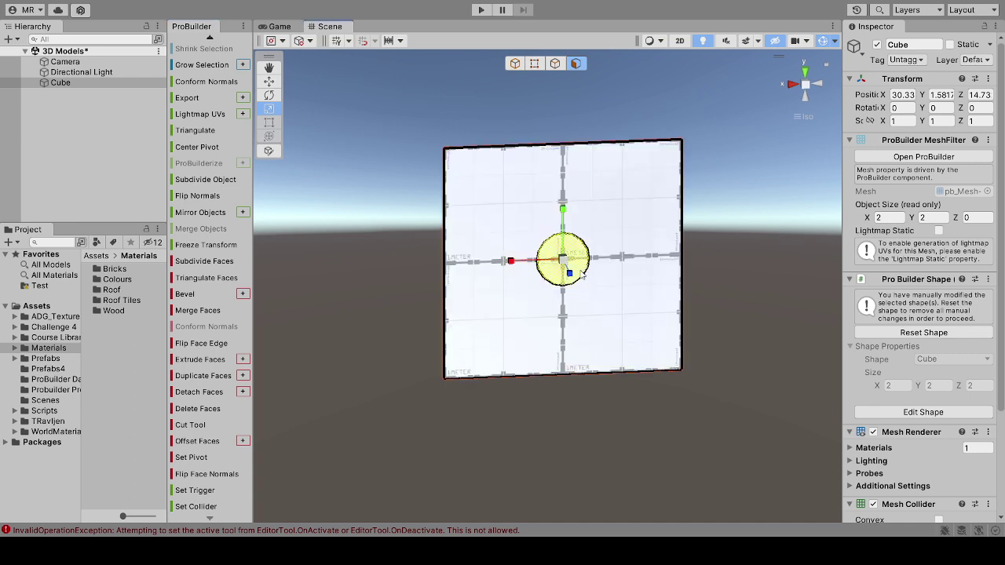
key(Delete)
Step: Move the holed front face outward along Z, deepening the block to about 2.75 units
click(603, 344)
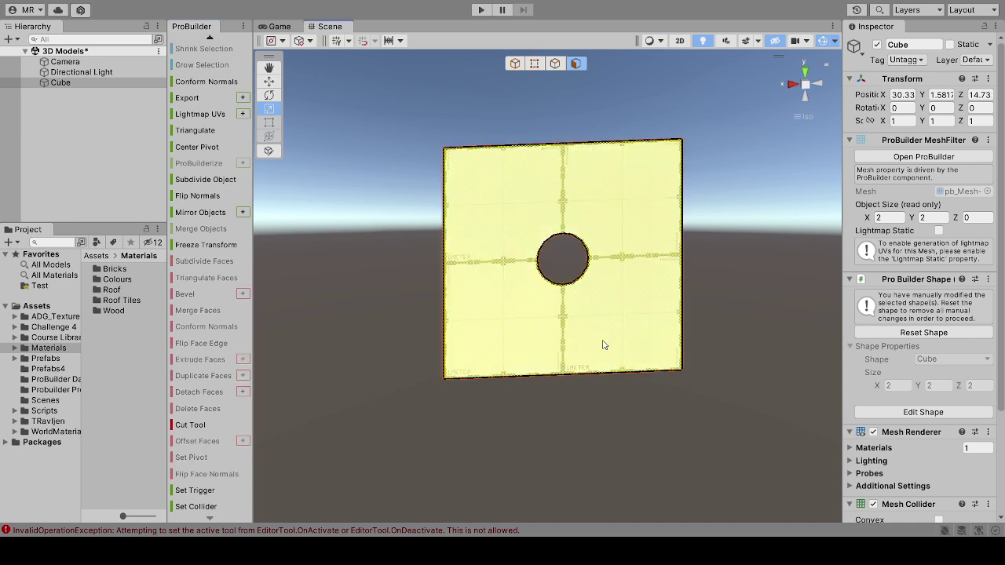
click(528, 433)
alt+drag(528, 433, 554, 400)
click(650, 349)
click(610, 427)
click(538, 354)
click(519, 328)
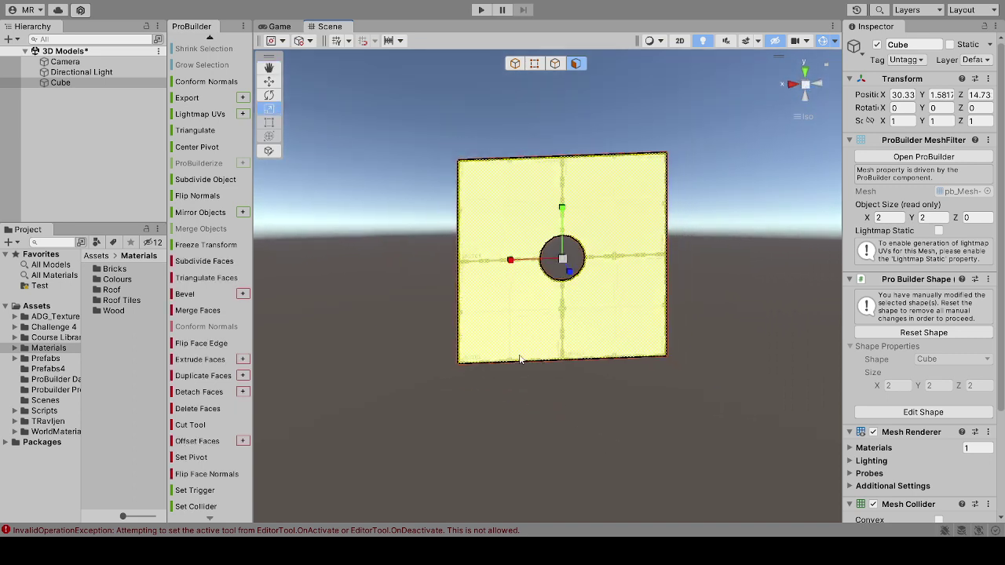
click(273, 83)
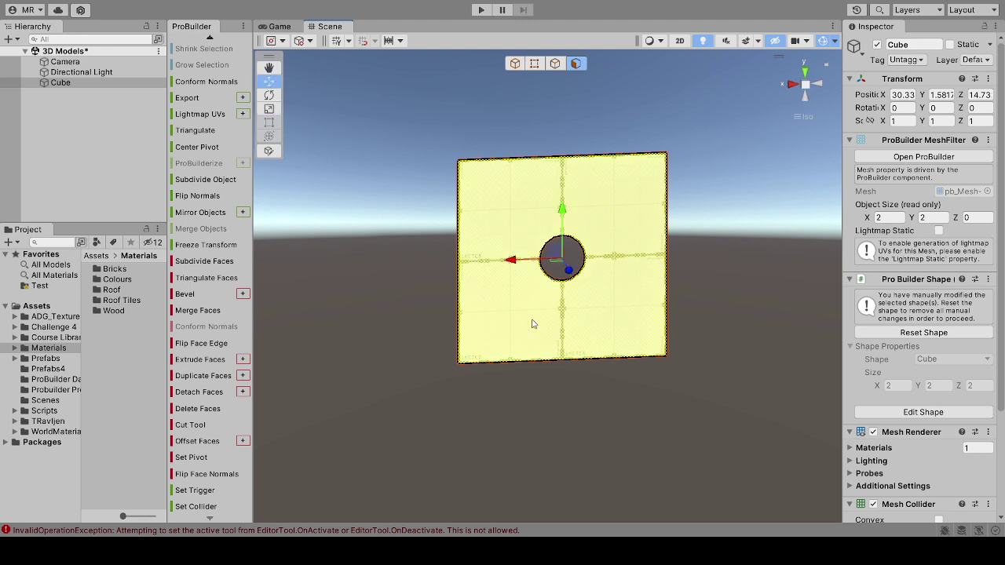
drag(568, 273, 609, 395)
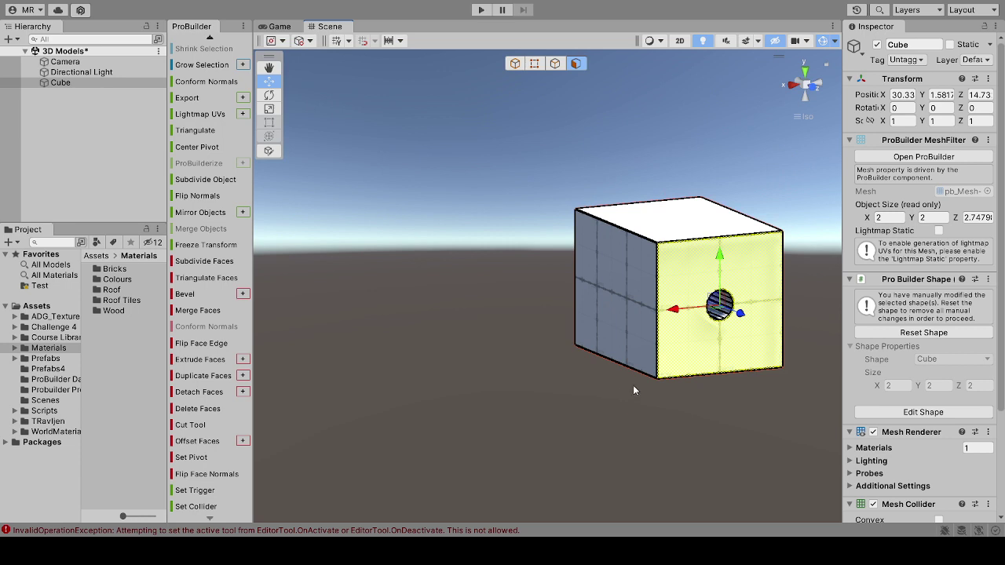
Step: Frame the Cube and orbit to a straight front view of its circular tunnel
alt+drag(505, 378, 508, 303)
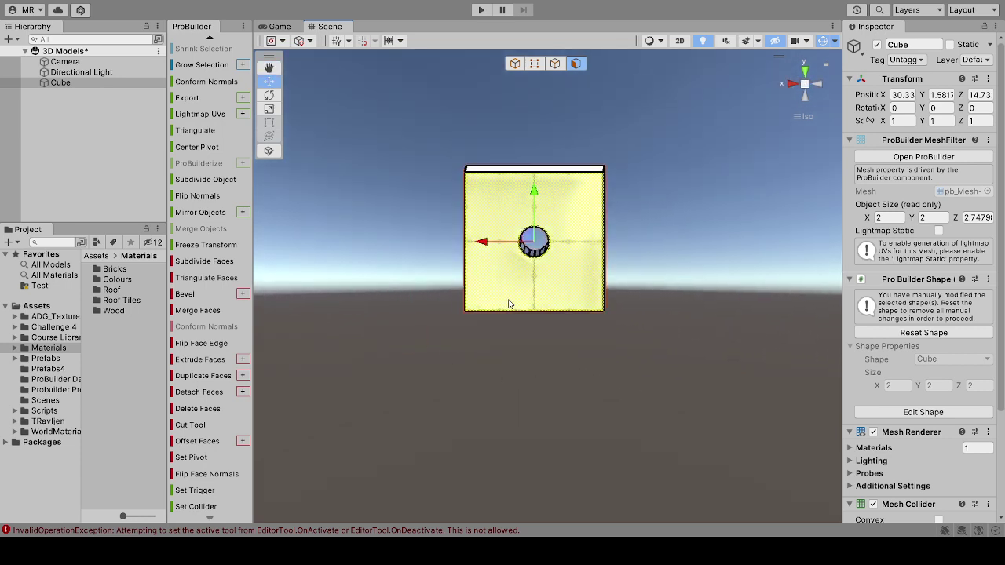
scroll(509, 304, up, 2)
key(BackSpace)
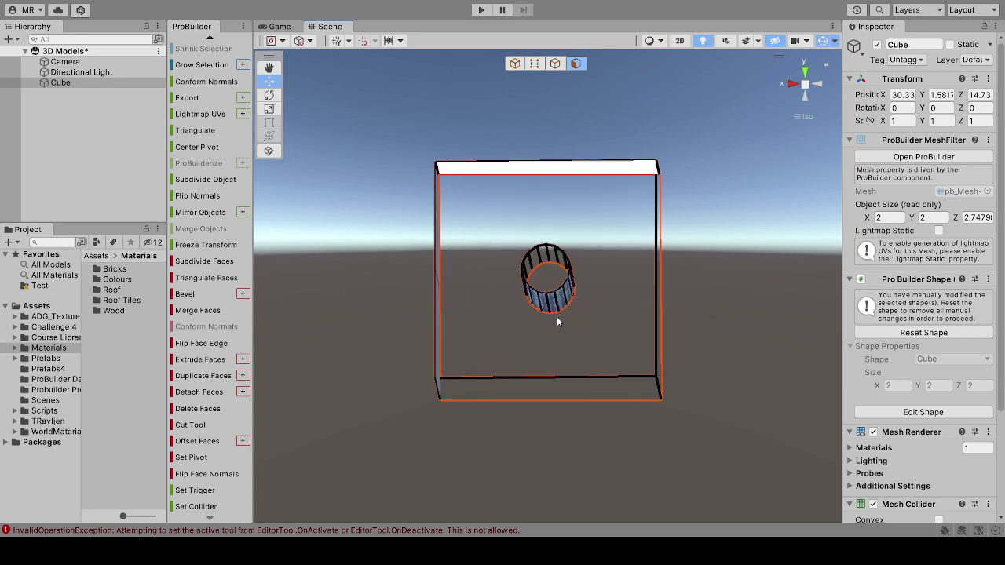
click(675, 337)
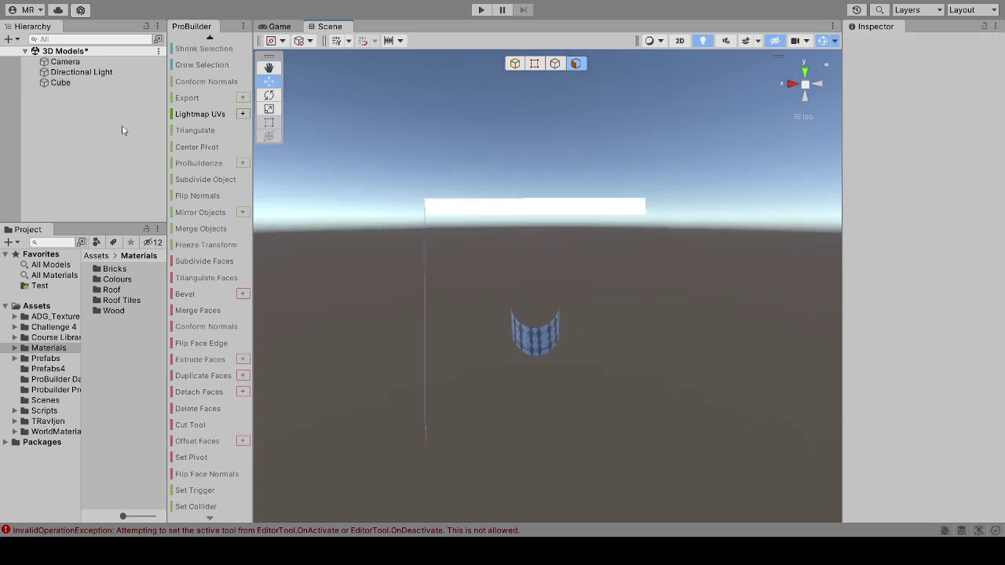
double_click(67, 83)
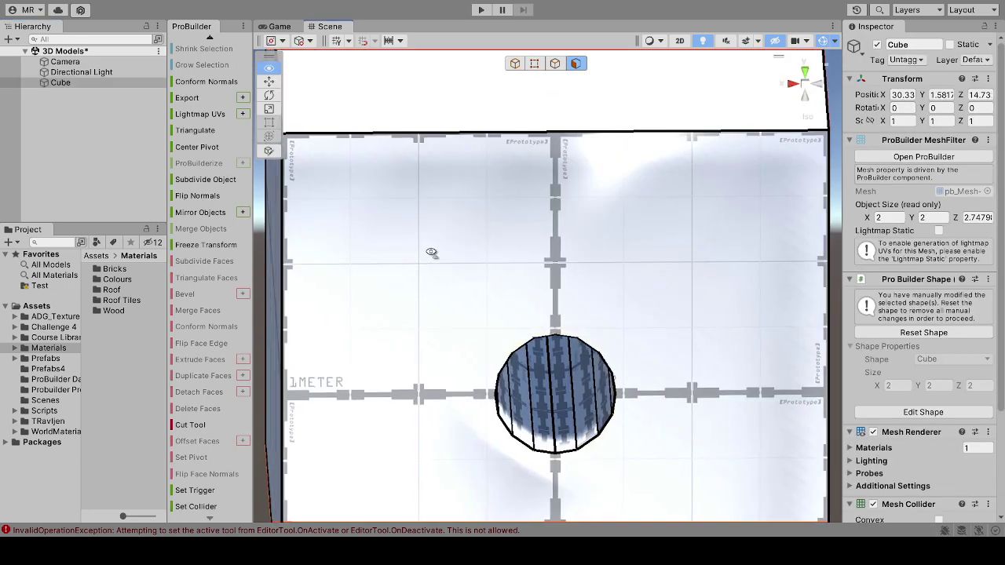
alt+drag(471, 298, 537, 288)
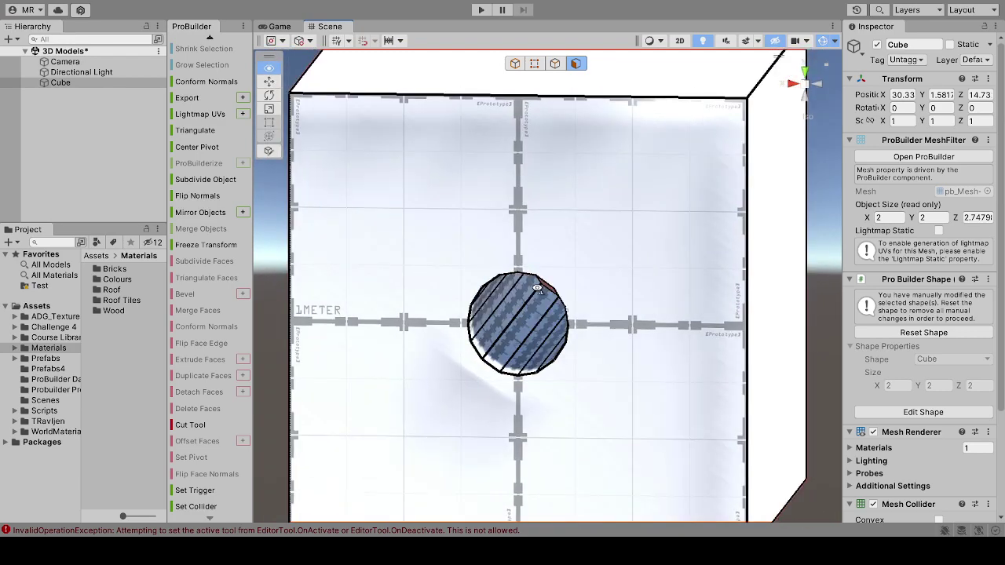
alt+drag(699, 359, 752, 369)
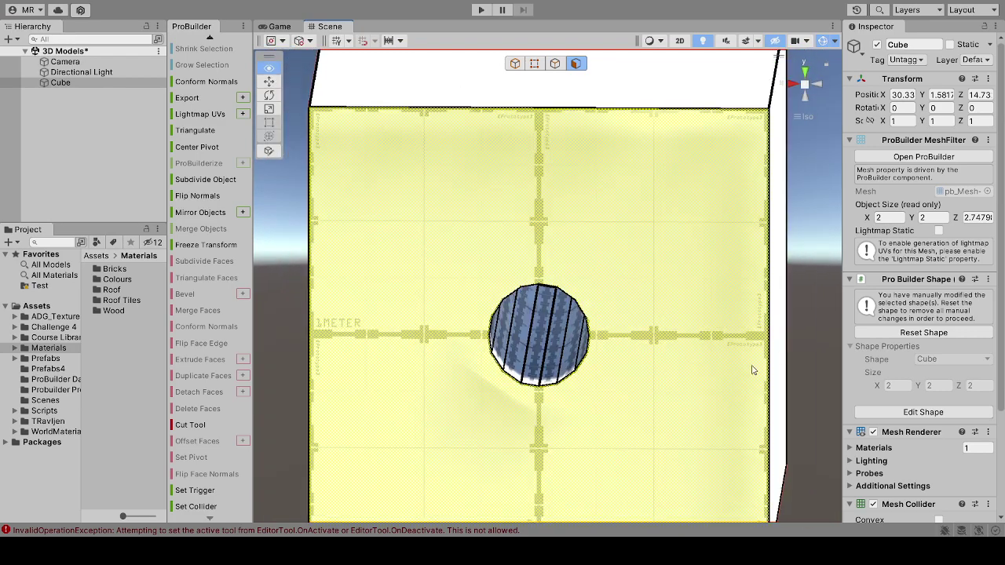
click(805, 350)
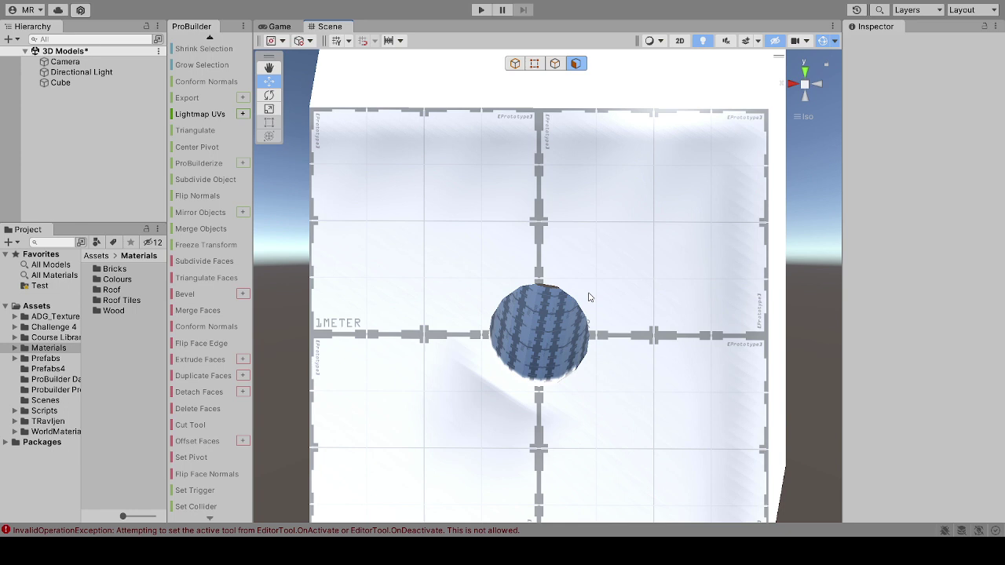